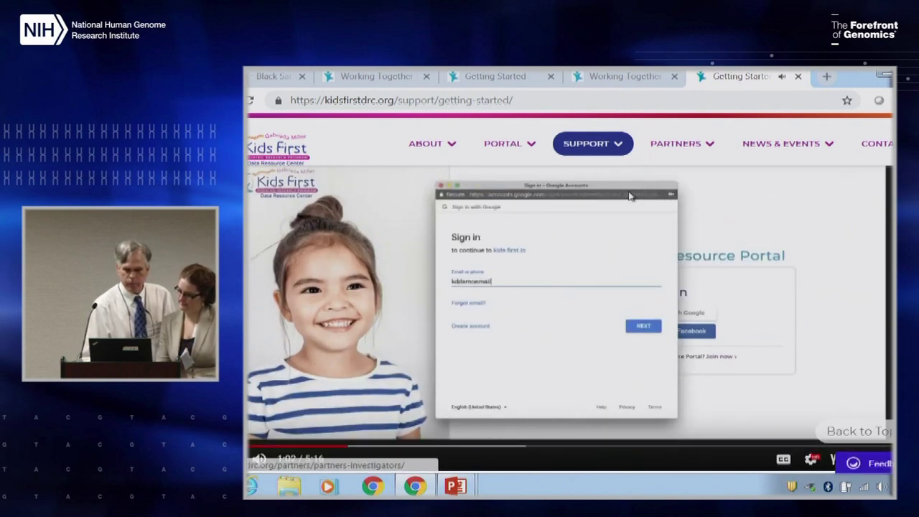
# - Resume the getting-started video on the Kids First support page and switch it to full screen
pyautogui.click(669, 196)
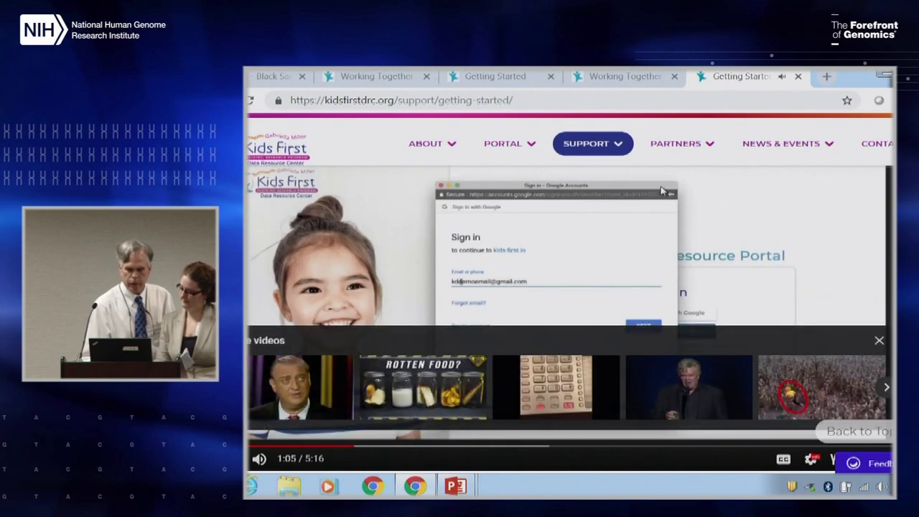
pyautogui.click(662, 190)
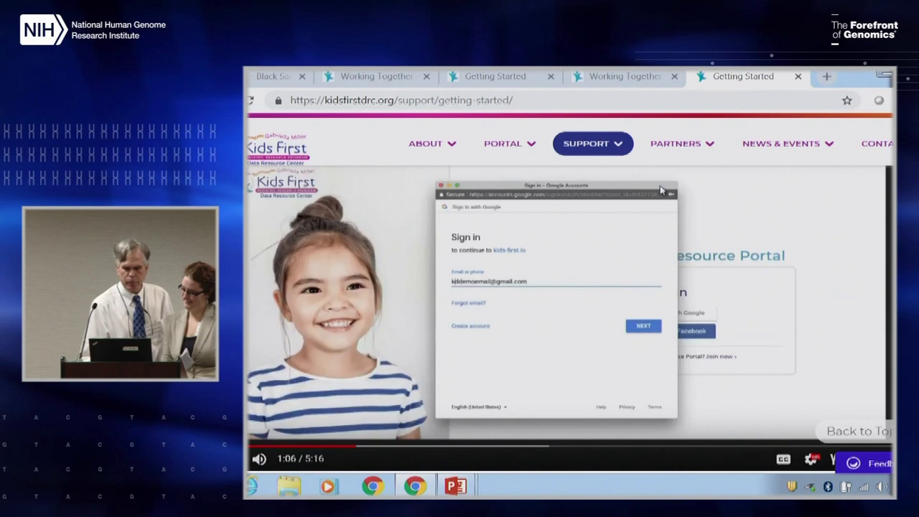
pyautogui.scroll(-1, 662, 191)
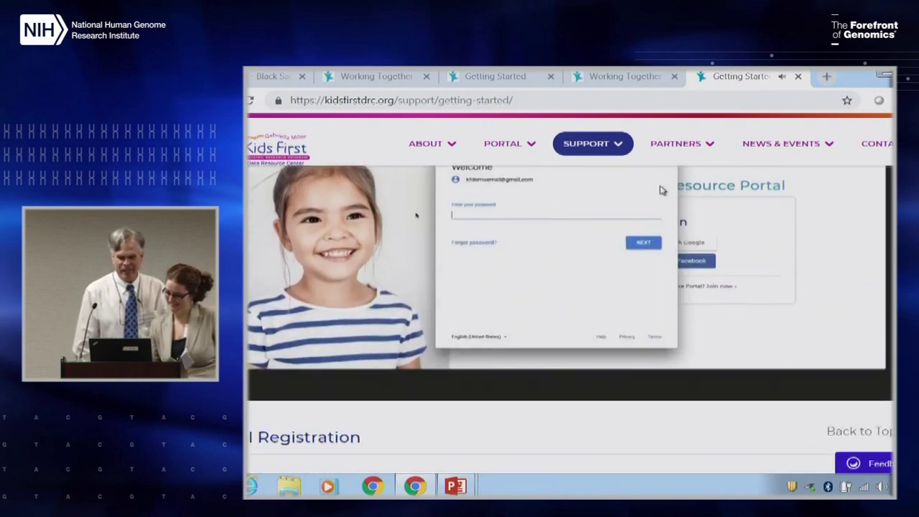
pyautogui.click(881, 388)
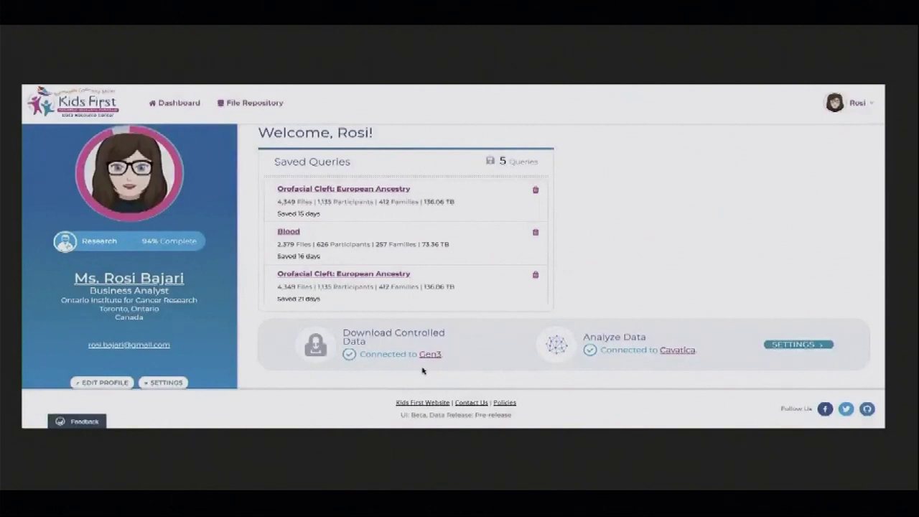
# - Open the profile for editing and review its background information and the Gen3 and Cavatica integrations in the settings
pyautogui.click(104, 382)
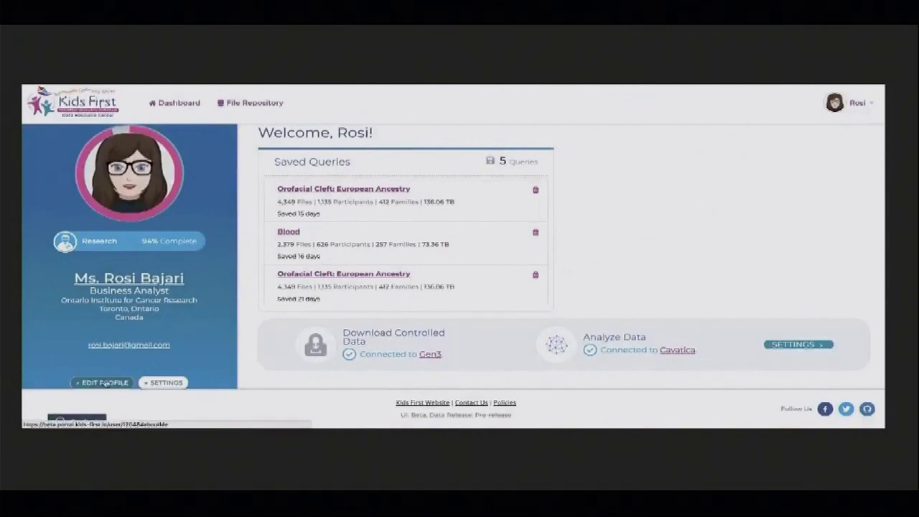
pyautogui.scroll(-2, 103, 323)
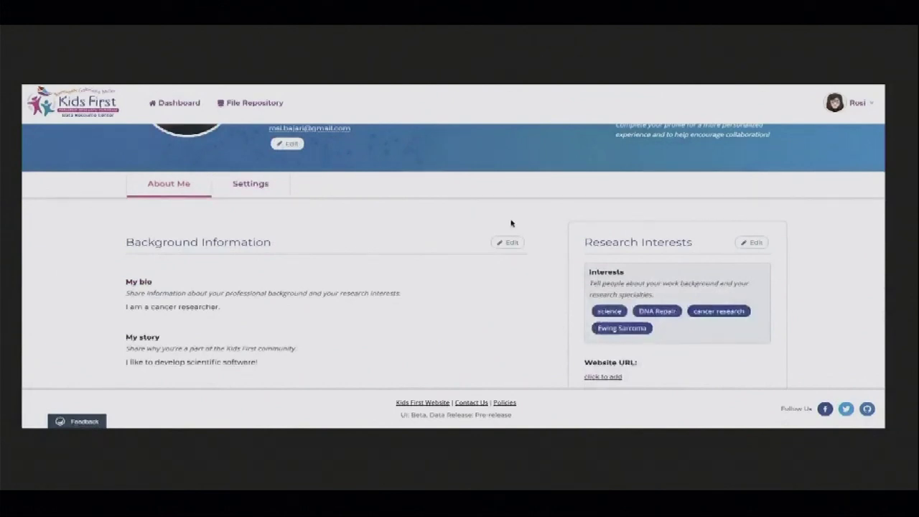
pyautogui.click(251, 185)
pyautogui.scroll(-3, 62, 290)
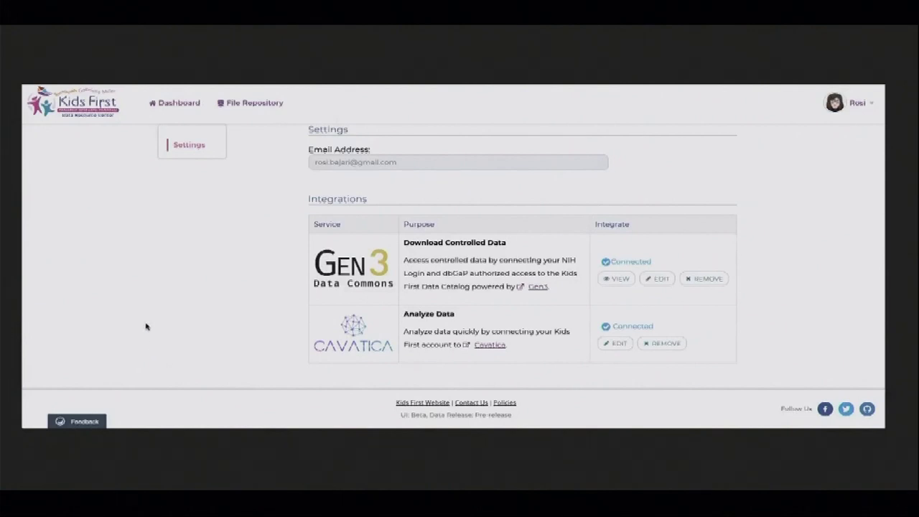
pyautogui.scroll(3, 146, 327)
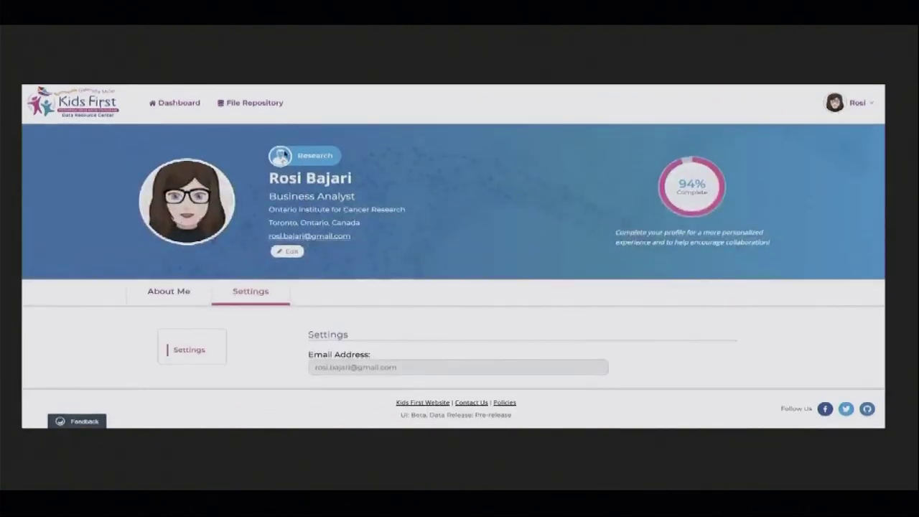
# - Open the File Repository and look through the available filter categories
pyautogui.click(242, 102)
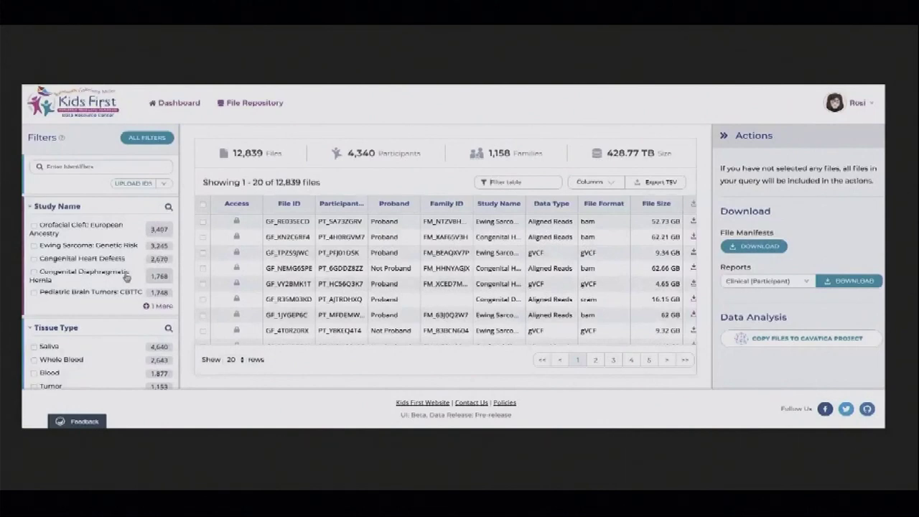
pyautogui.scroll(-10, 125, 279)
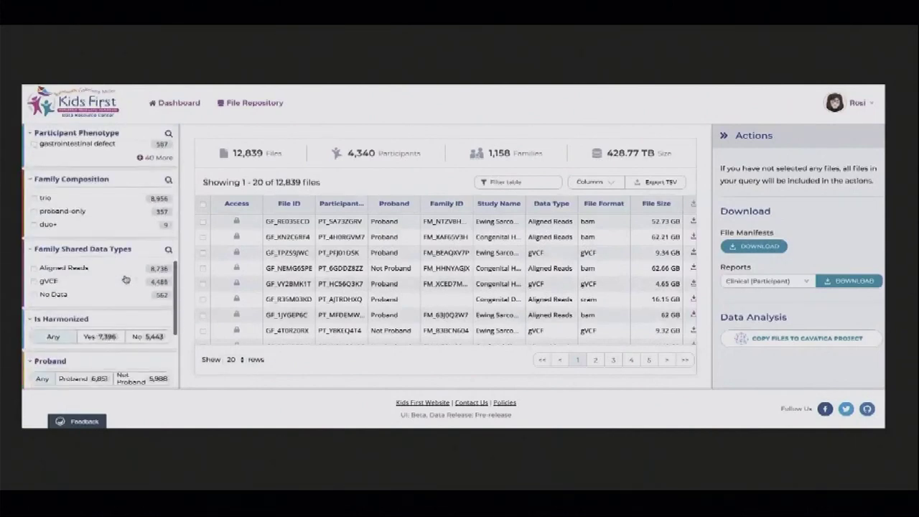
pyautogui.scroll(8, 125, 279)
pyautogui.scroll(2, 125, 279)
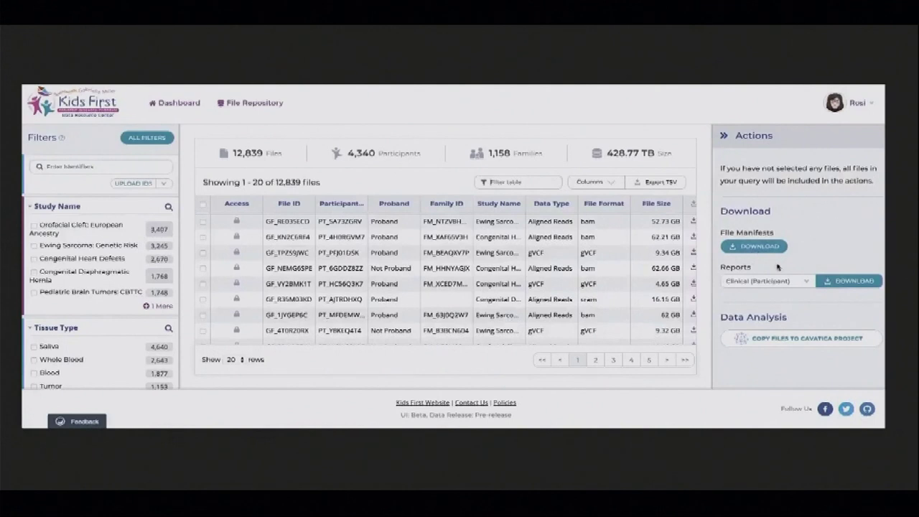
# - Filter the files by study name to Congenital Heart Defects and Pediatric Brain Tumors: CBTTC only
pyautogui.click(34, 226)
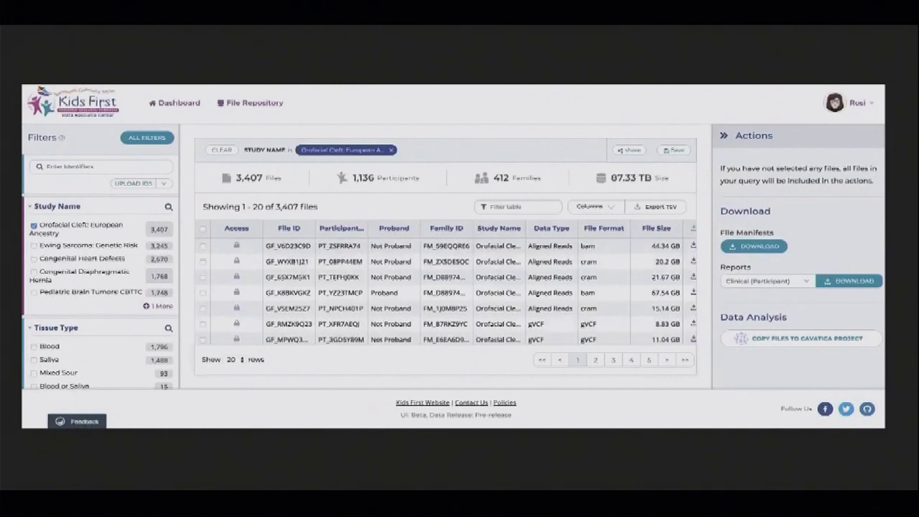
pyautogui.click(34, 293)
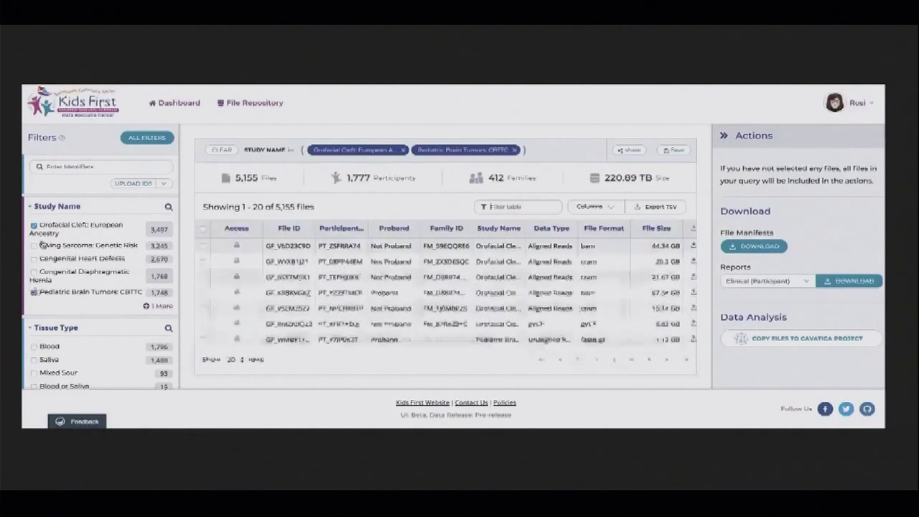
pyautogui.click(33, 259)
pyautogui.click(34, 225)
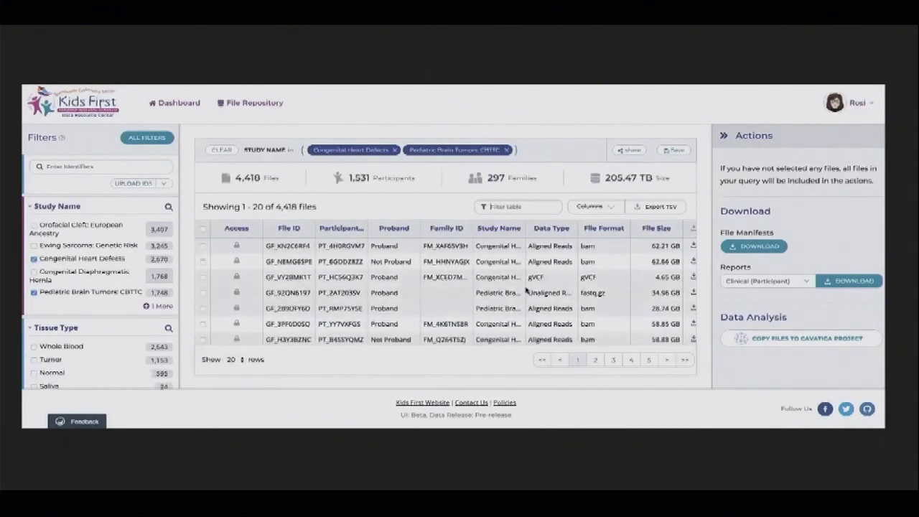
# - Check the authorization details of the filtered files and copy the authorized ones to the Cavatica project kf-demo
pyautogui.click(795, 341)
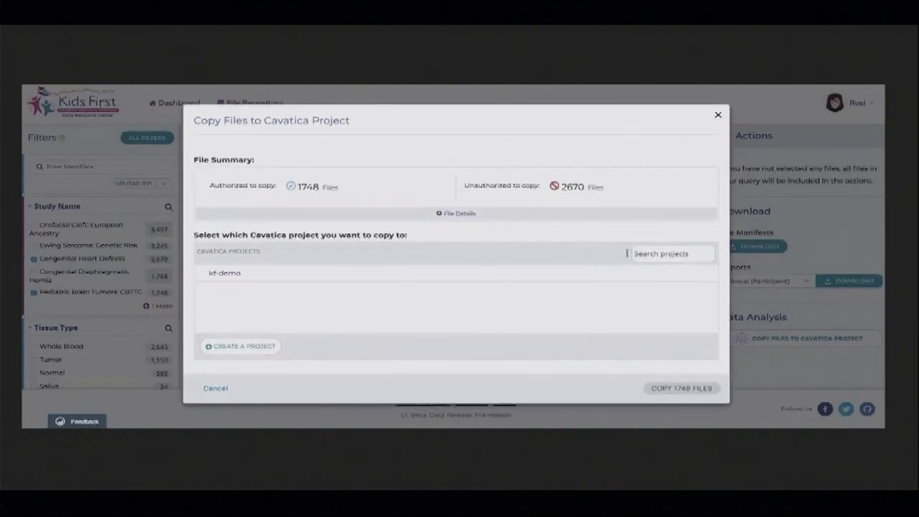
pyautogui.click(460, 213)
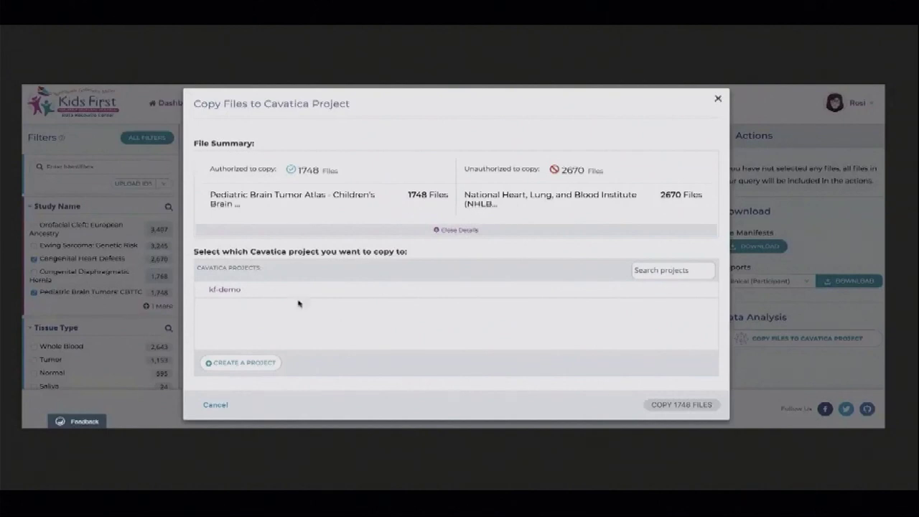
pyautogui.click(272, 297)
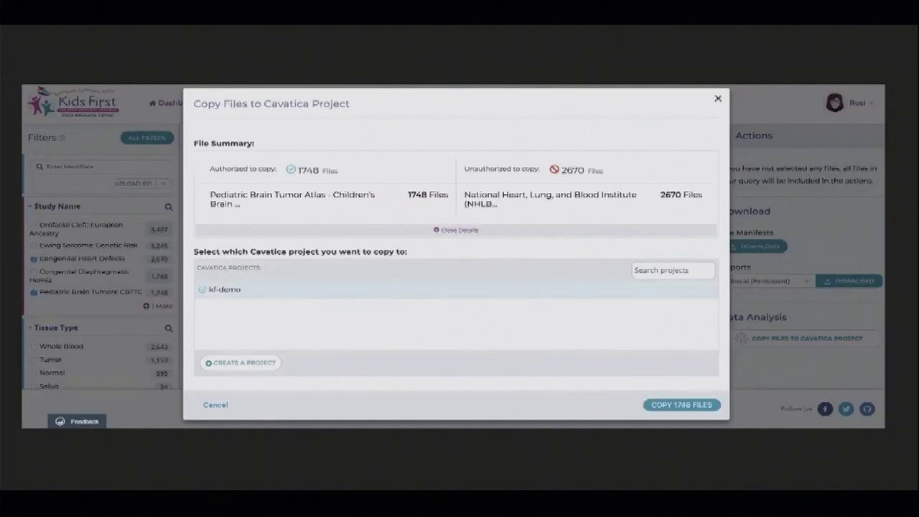
pyautogui.click(680, 409)
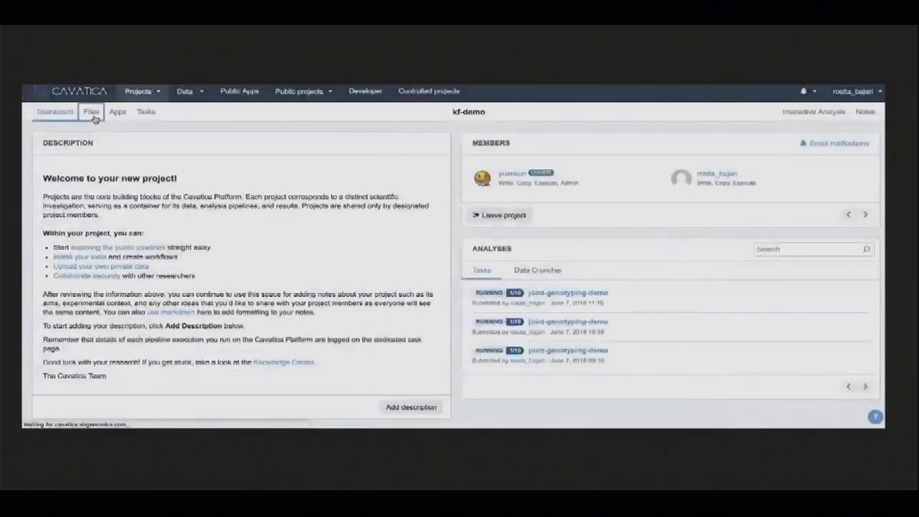
# - In Cavatica, look through the list of files in the kf-demo project
pyautogui.click(93, 116)
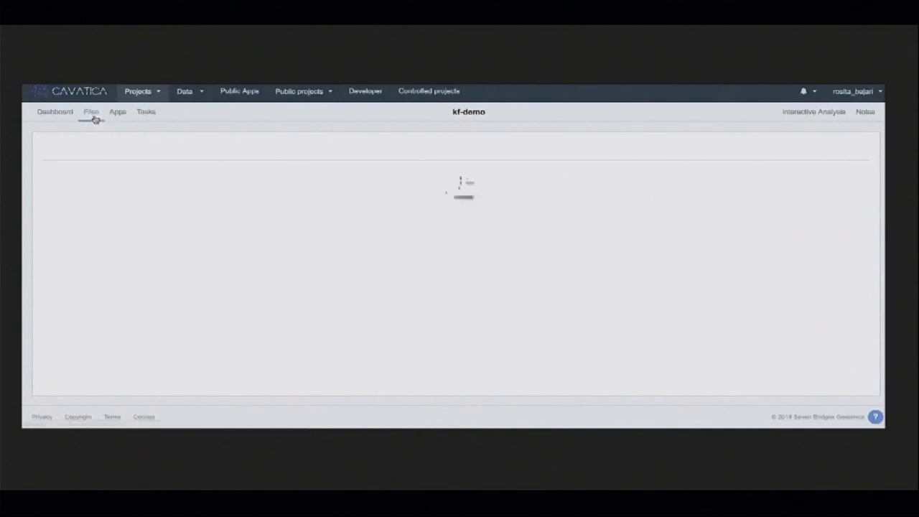
pyautogui.scroll(-3, 338, 327)
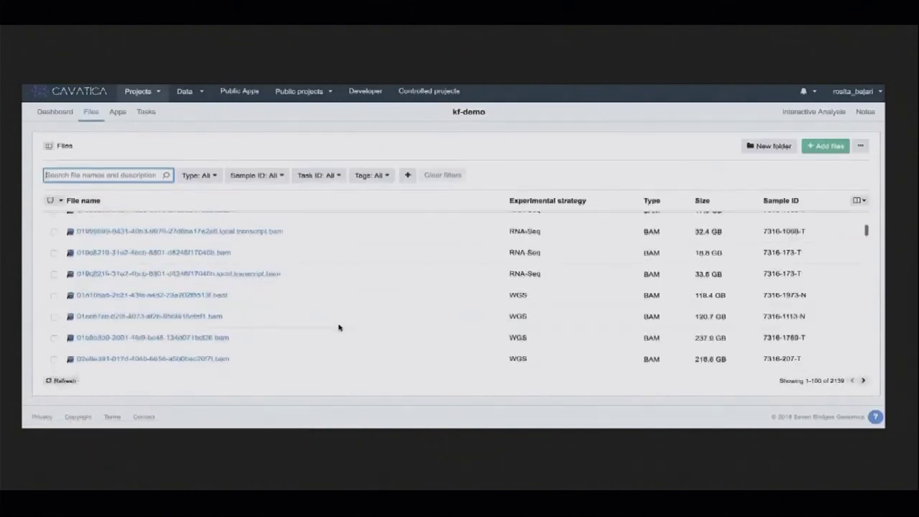
pyautogui.scroll(5, 339, 328)
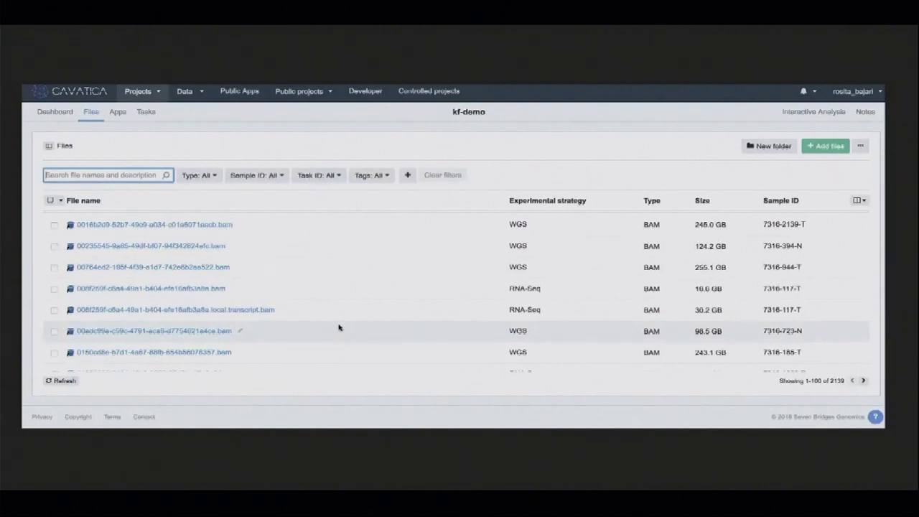
# - Examine the project's apps and the options for copying a public app such as Alignment Metrics QC or creating a new one
pyautogui.click(118, 115)
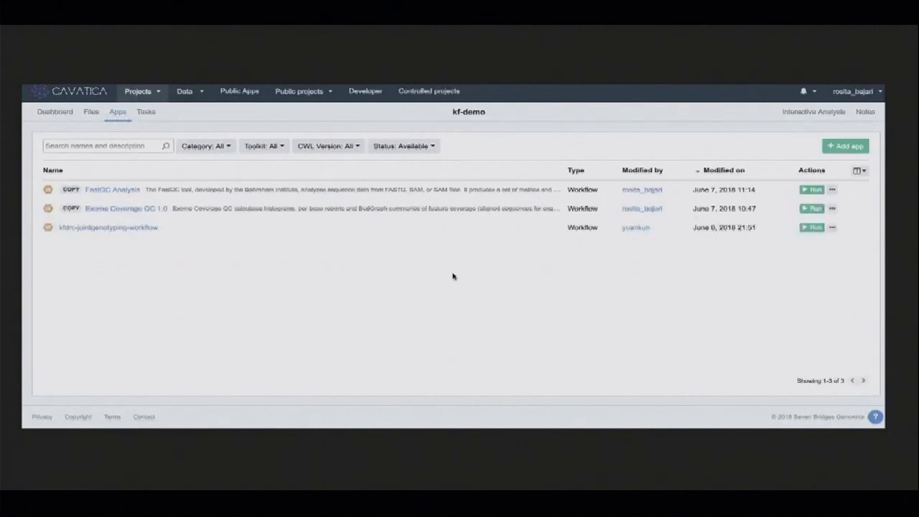
pyautogui.click(852, 148)
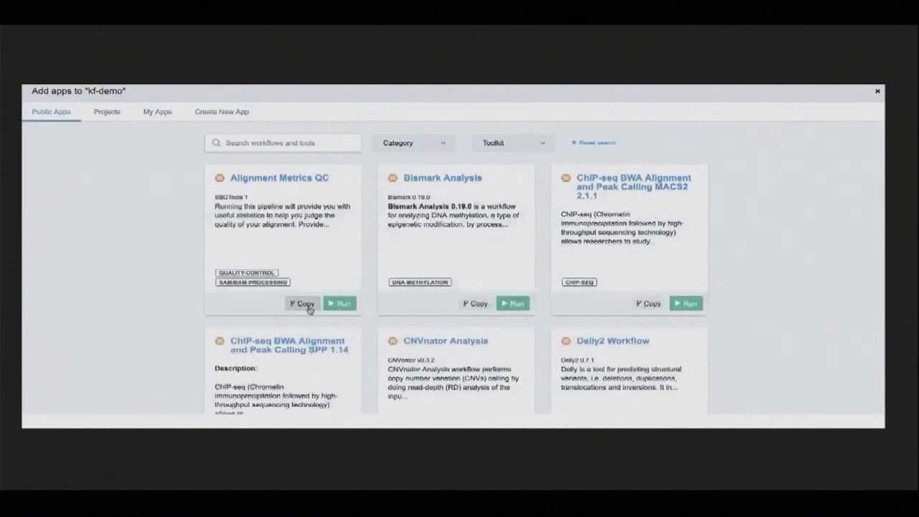
pyautogui.click(303, 303)
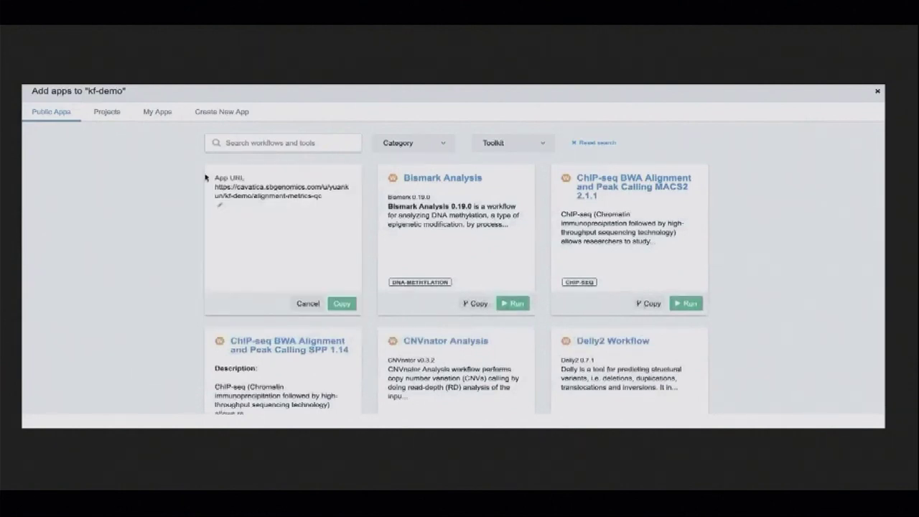
pyautogui.click(242, 115)
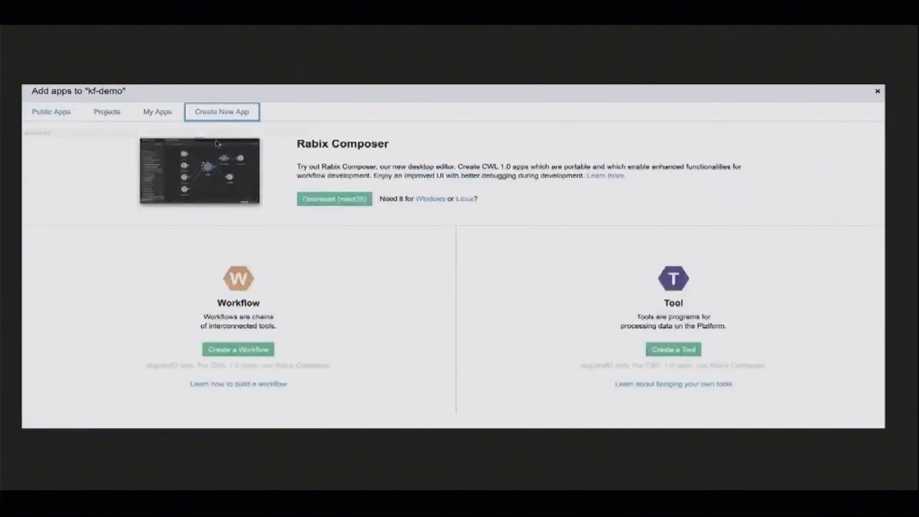
pyautogui.click(876, 91)
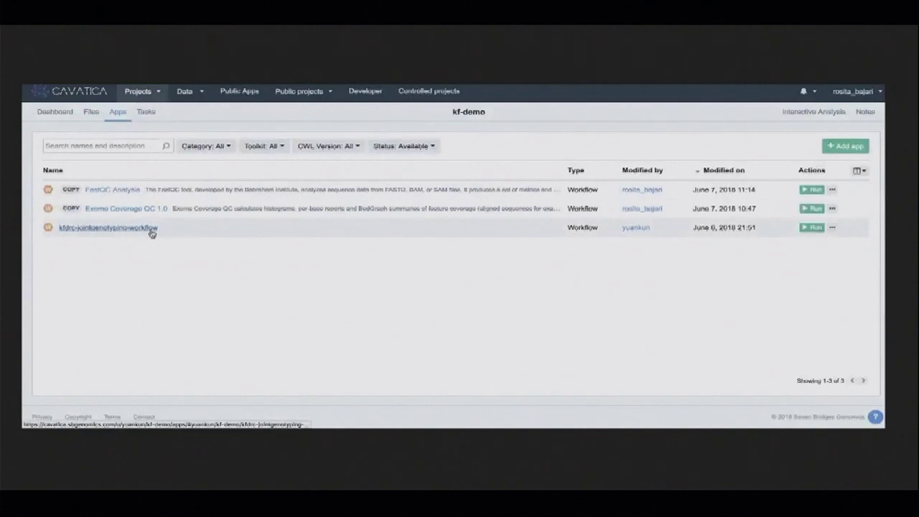
# - Open the joint-genotyping-demo draft task of the kf-demo project and go through its required input files
pyautogui.click(145, 112)
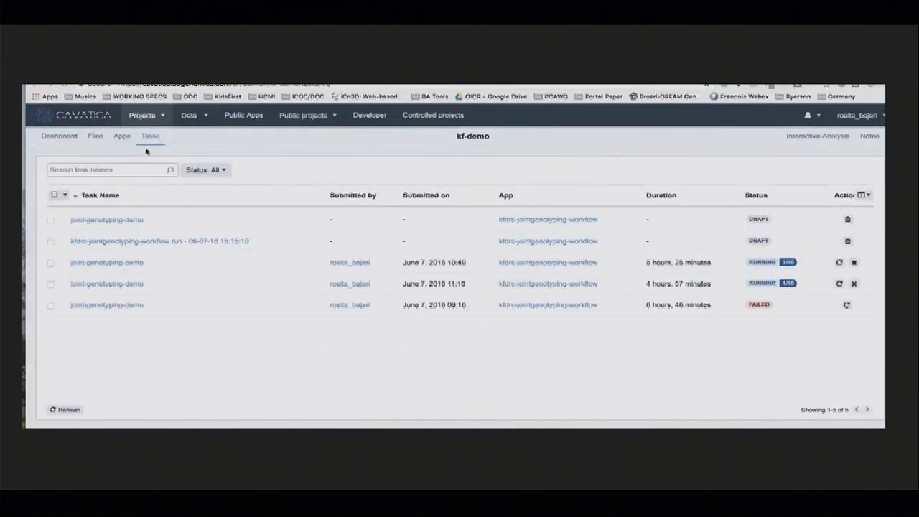
pyautogui.click(111, 221)
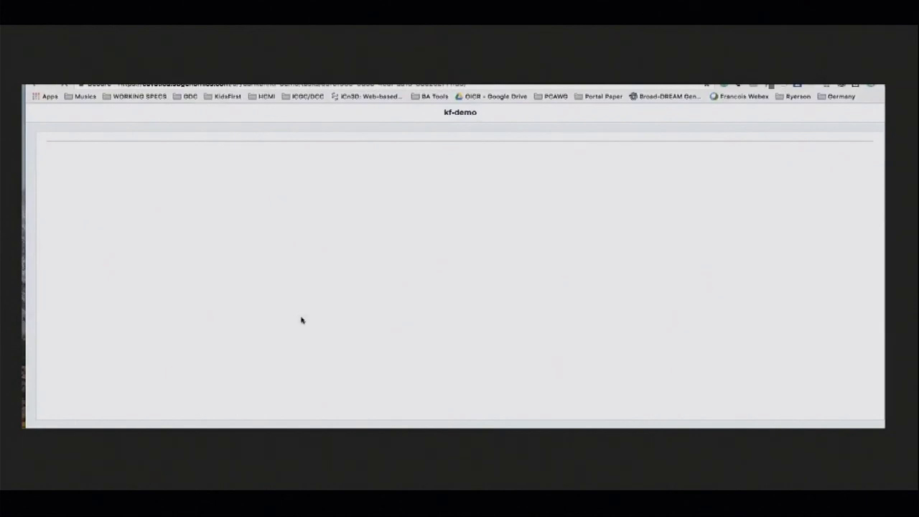
pyautogui.scroll(-5, 301, 320)
pyautogui.scroll(3, 302, 320)
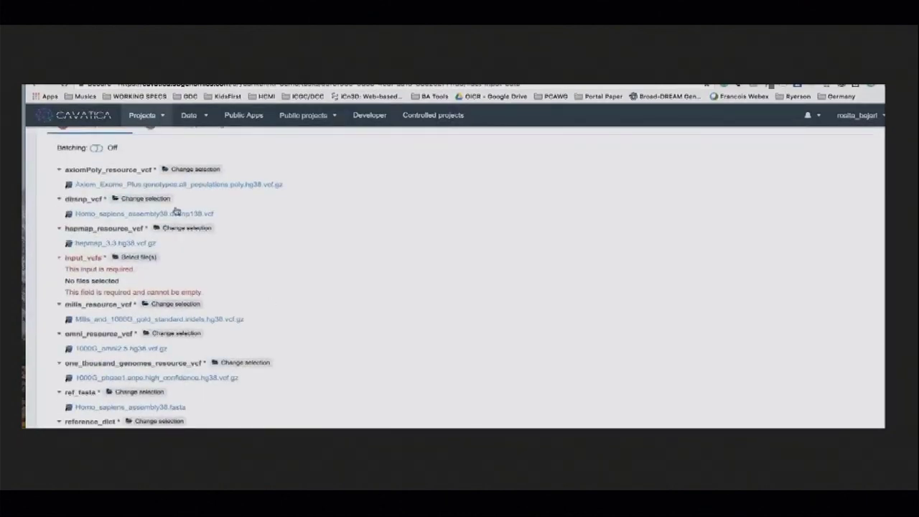
# - Filter the file selection for input_vcfs to type VCF.GZ and the Harmonized tag
pyautogui.click(147, 259)
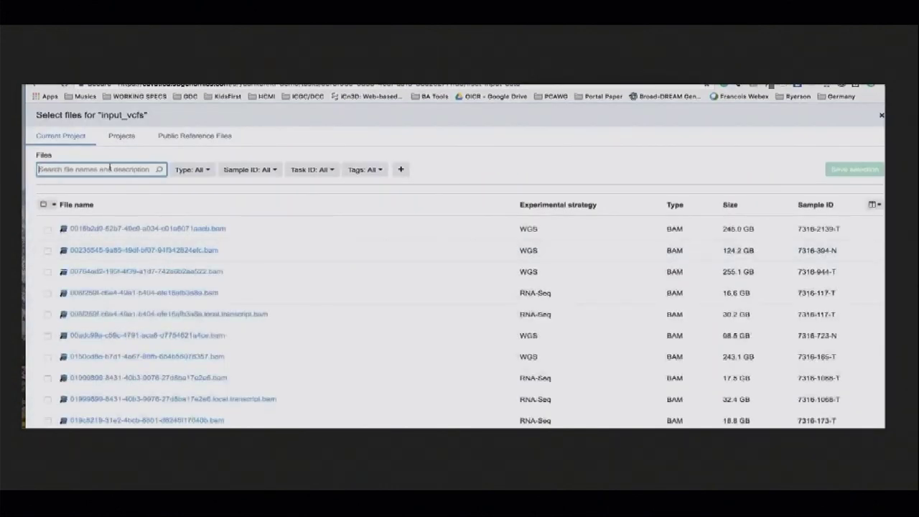
pyautogui.click(191, 170)
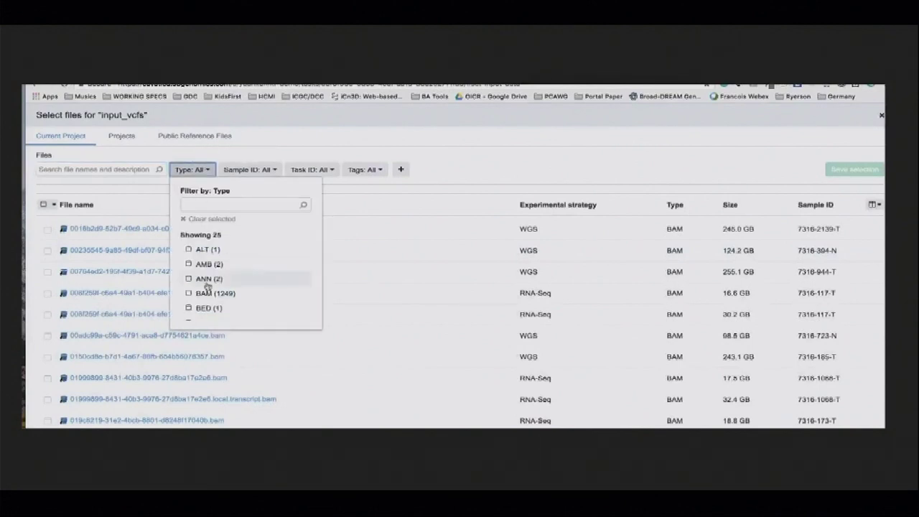
pyautogui.scroll(-5, 206, 285)
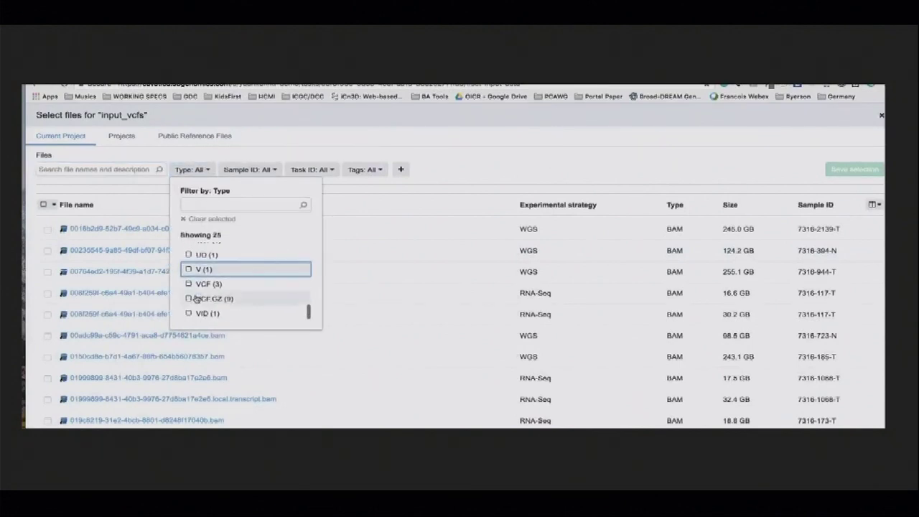
pyautogui.click(196, 297)
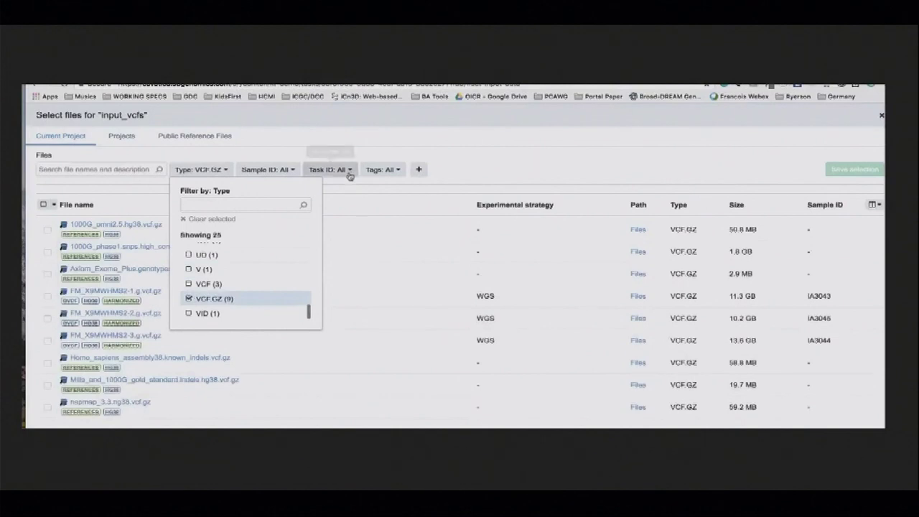
pyautogui.click(380, 171)
pyautogui.click(380, 246)
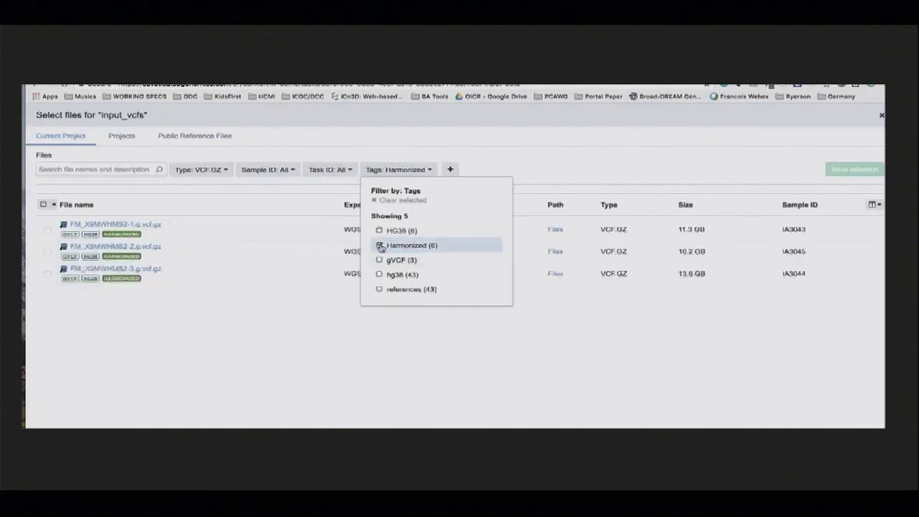
pyautogui.click(170, 398)
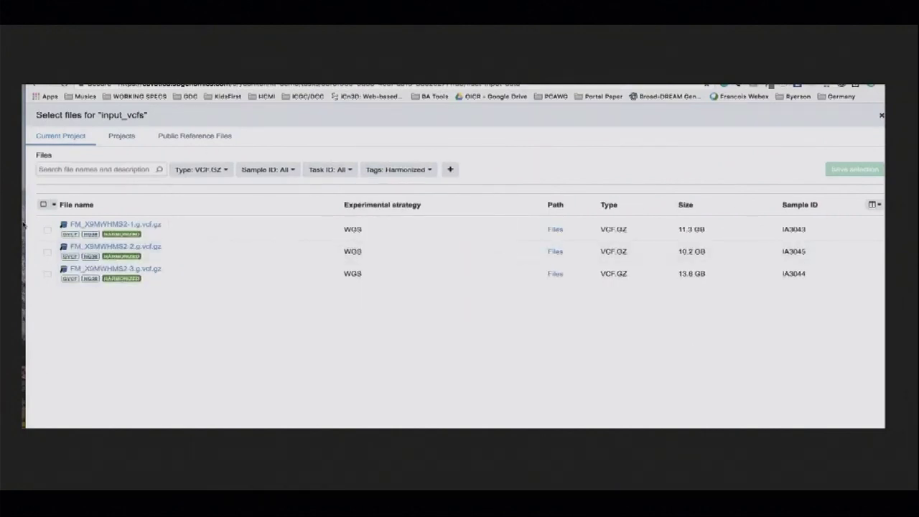
# - Select the three harmonized FM_X9MWHMS2 g.vcf.gz files as input_vcfs and save the selection
pyautogui.click(47, 229)
pyautogui.click(47, 251)
pyautogui.click(47, 273)
pyautogui.click(853, 170)
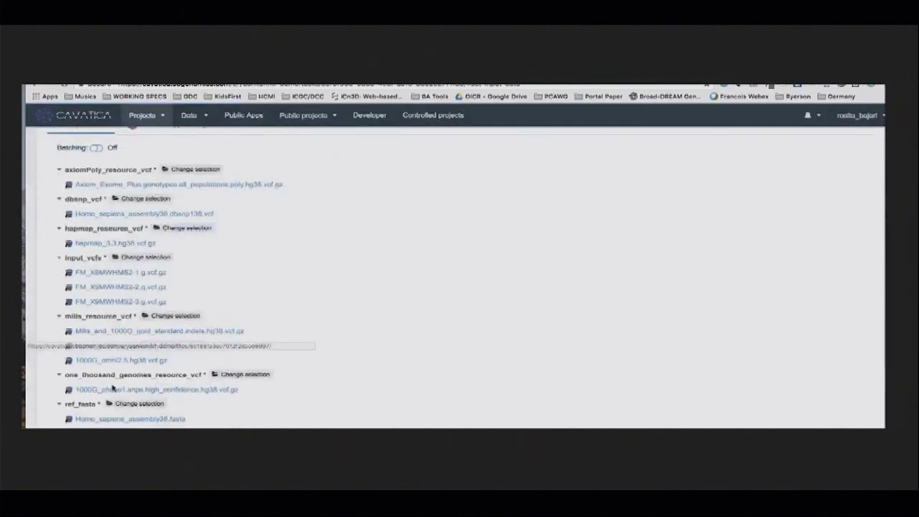
# - In the task's app settings, set output_vcf_basename to output_demo for gatk_finalgathervcf and picard_collectvariantcallingmetrics
pyautogui.scroll(-2, 112, 389)
pyautogui.scroll(5, 113, 385)
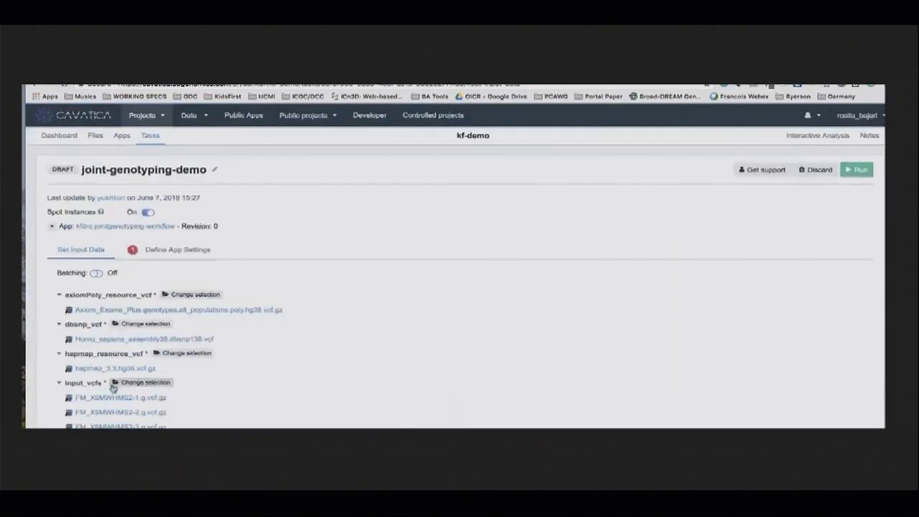
pyautogui.click(143, 251)
pyautogui.click(109, 346)
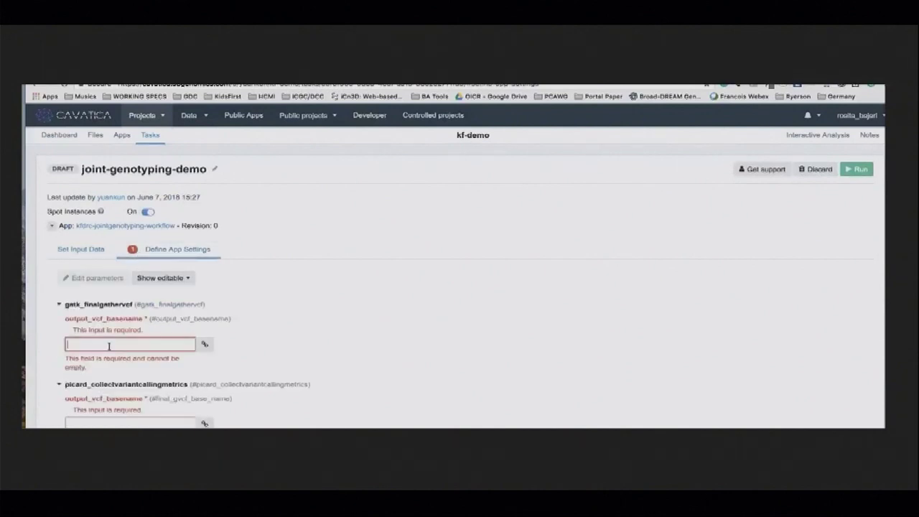
pyautogui.write('outpu')
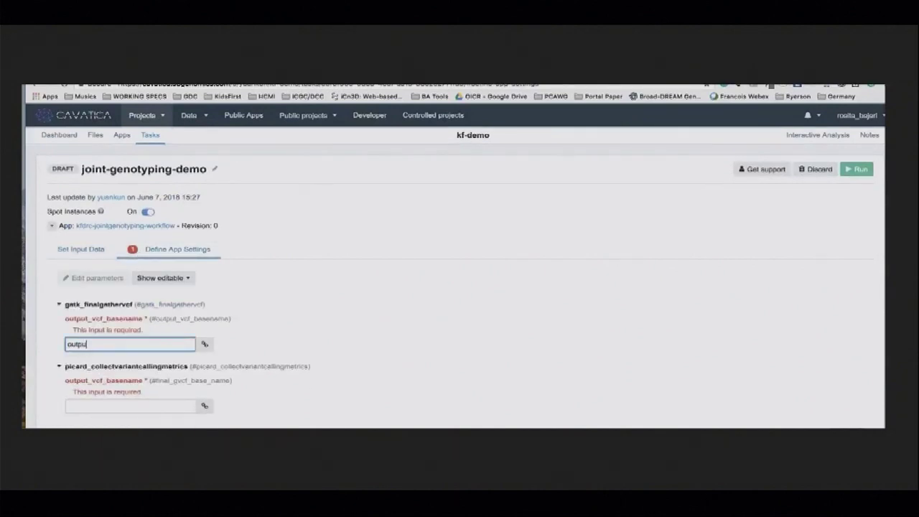
pyautogui.write('t_demo')
# - Run the joint-genotyping-demo task and go to the task list of the kf-demo project
pyautogui.click(850, 422)
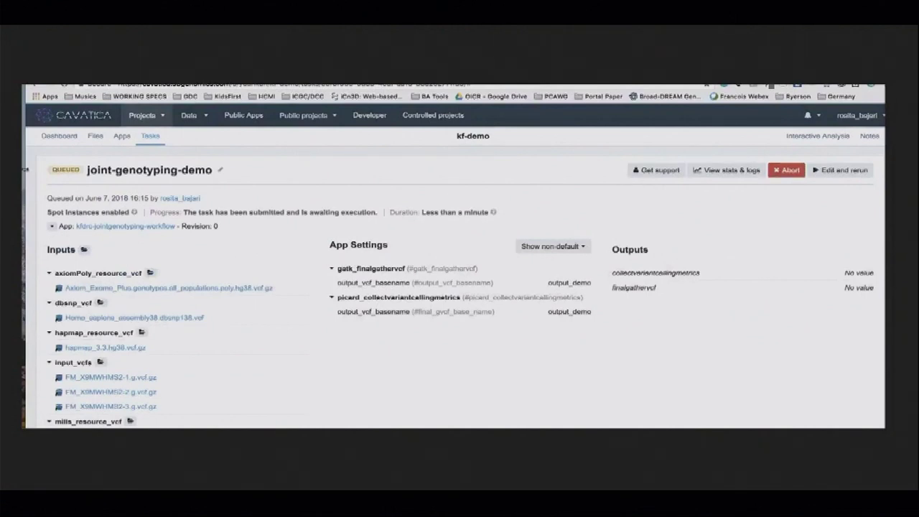
pyautogui.click(148, 140)
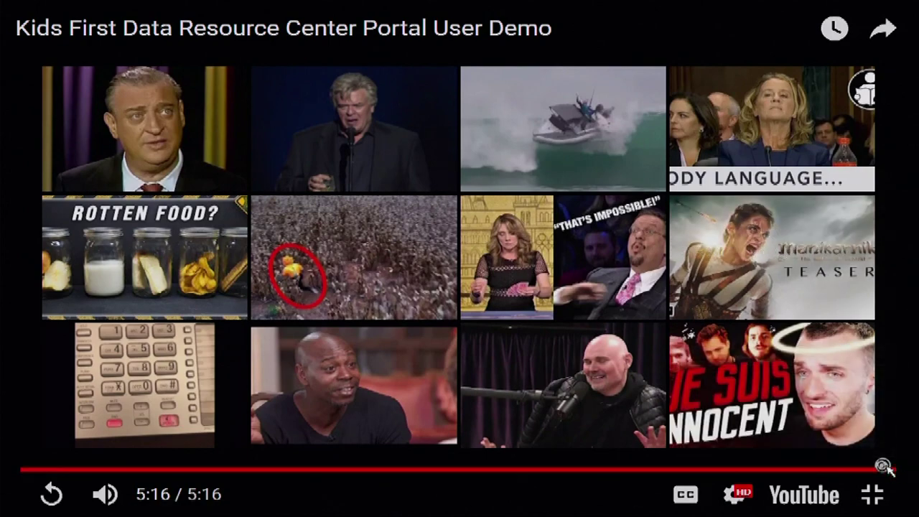
# - Exit the full-screen demo video and close the last two browser tabs, Getting Started and the Kids First home page
pyautogui.click(871, 495)
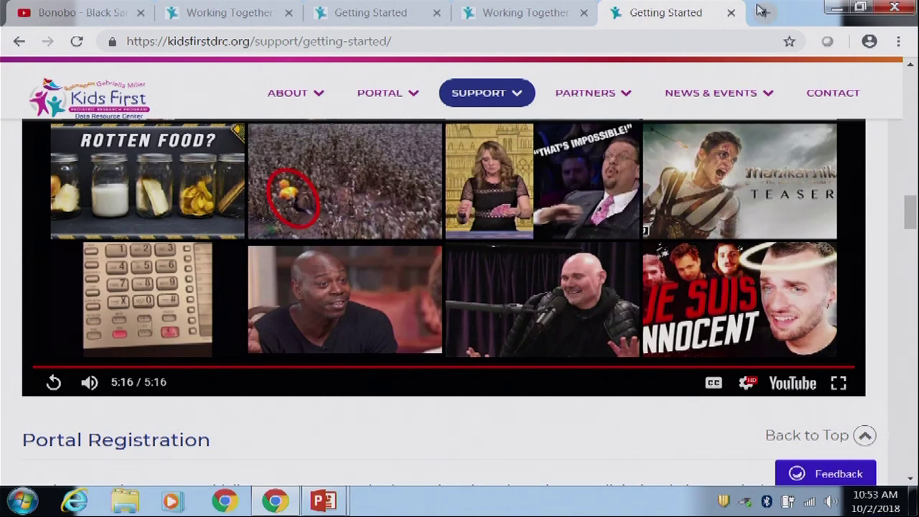
pyautogui.click(730, 12)
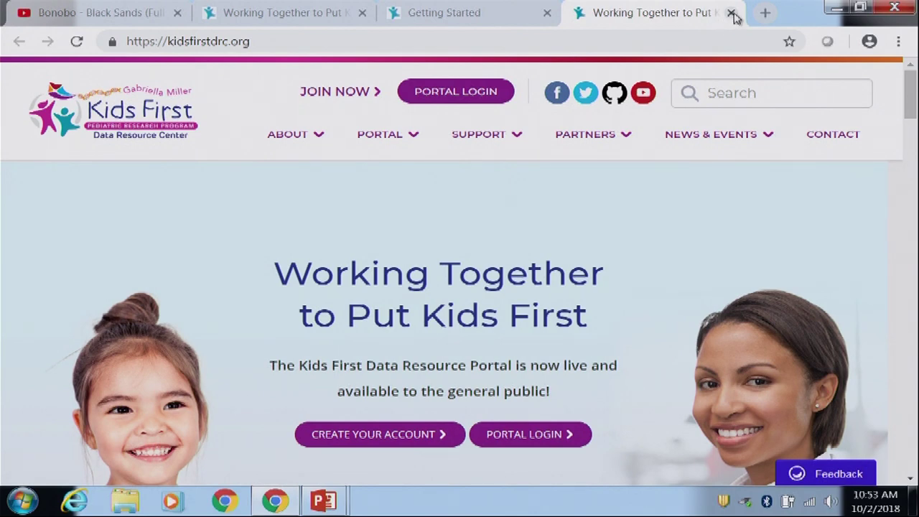
pyautogui.click(731, 12)
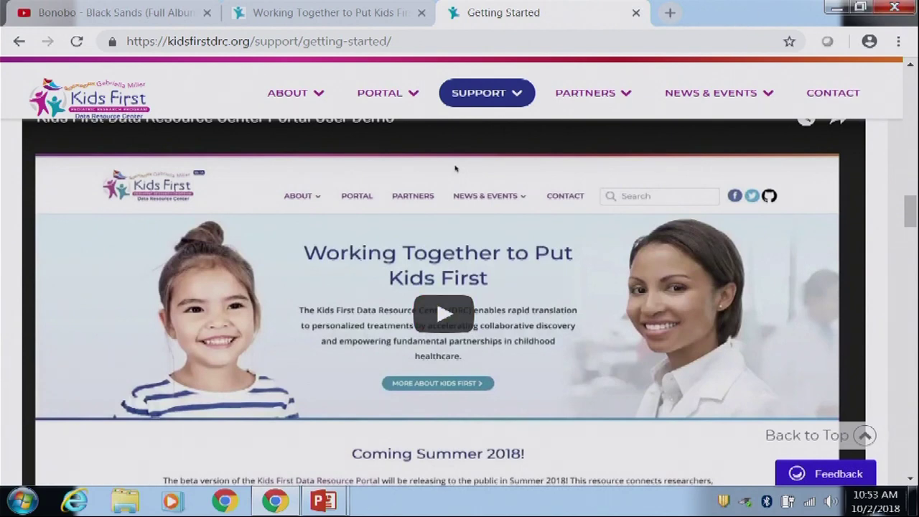
# - Switch to the running PowerPoint slide show at the Data Resource Portal - Demo slide
pyautogui.moveTo(324, 503)
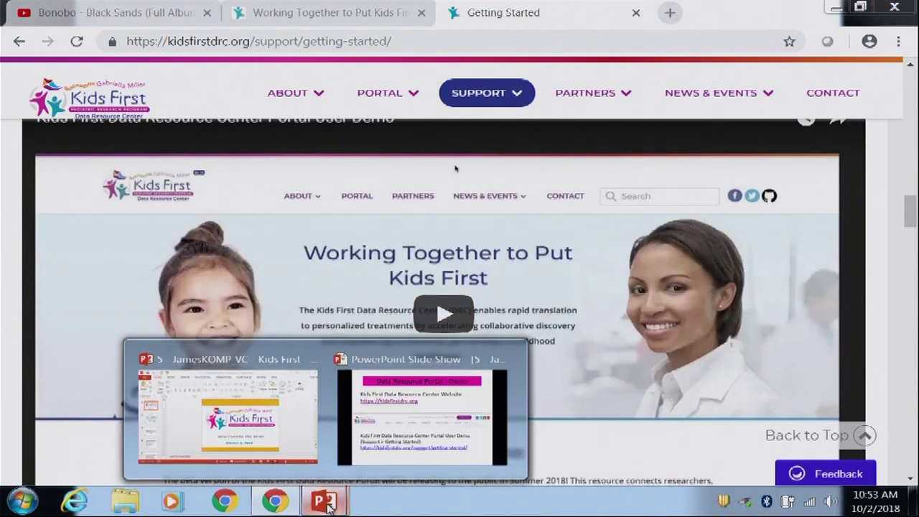
pyautogui.moveTo(379, 435)
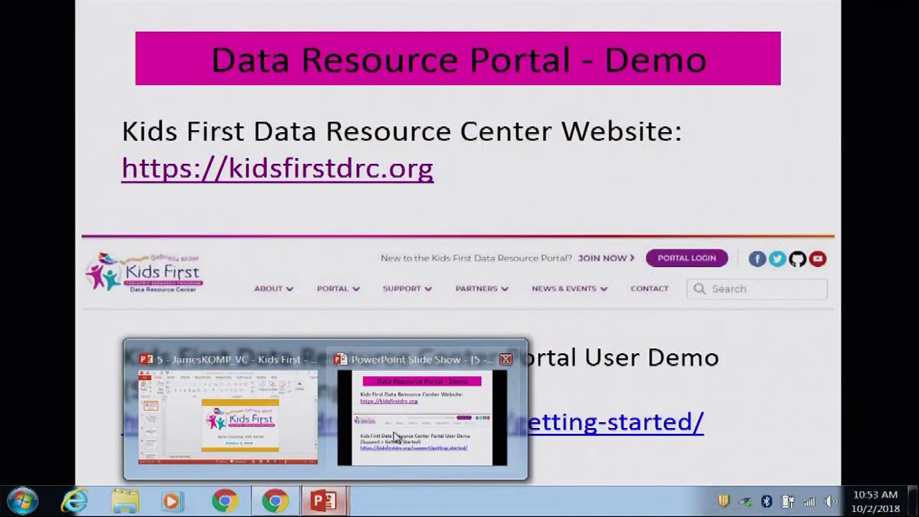
pyautogui.click(394, 436)
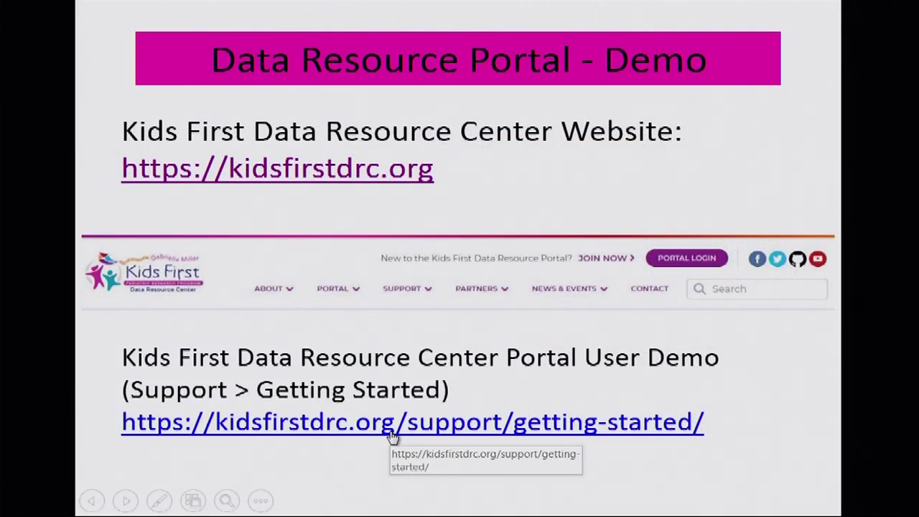